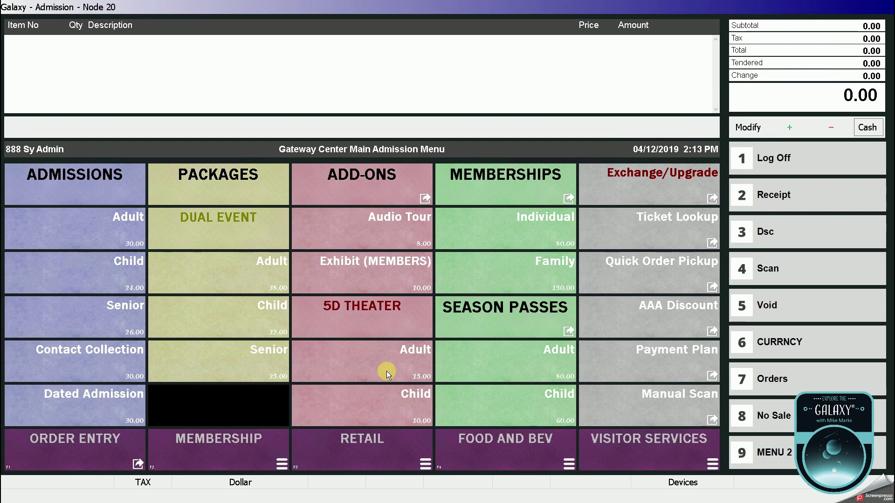
# Sell one Adult 5D Theater ticket for the 4:30 PM Across the Rockies showing and pay the exact amount in cash.
pyautogui.click(387, 371)
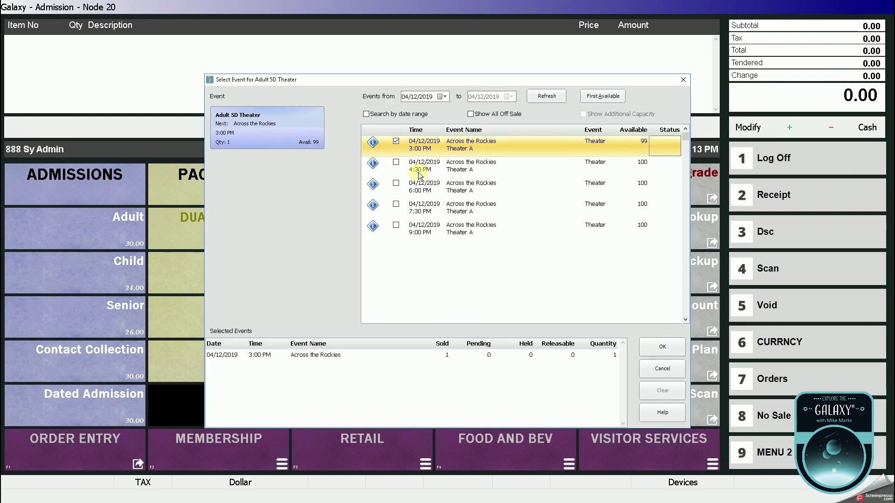
pyautogui.click(396, 163)
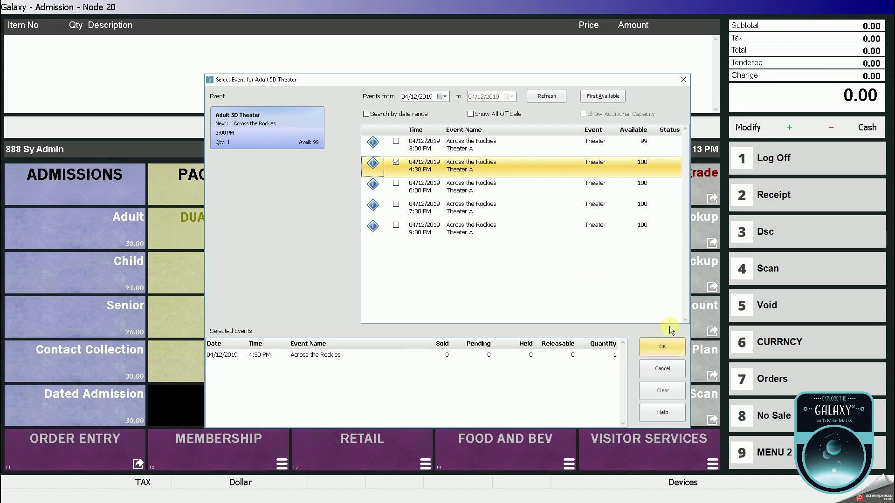
pyautogui.click(672, 350)
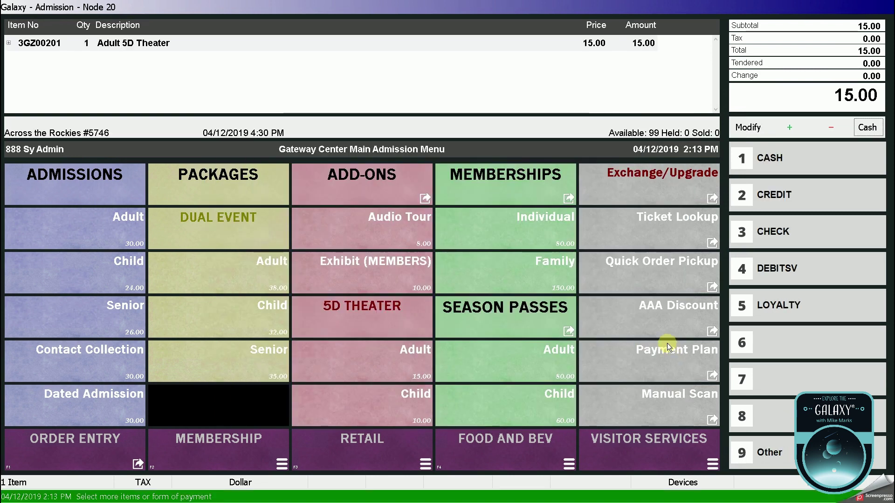
pyautogui.press('1')
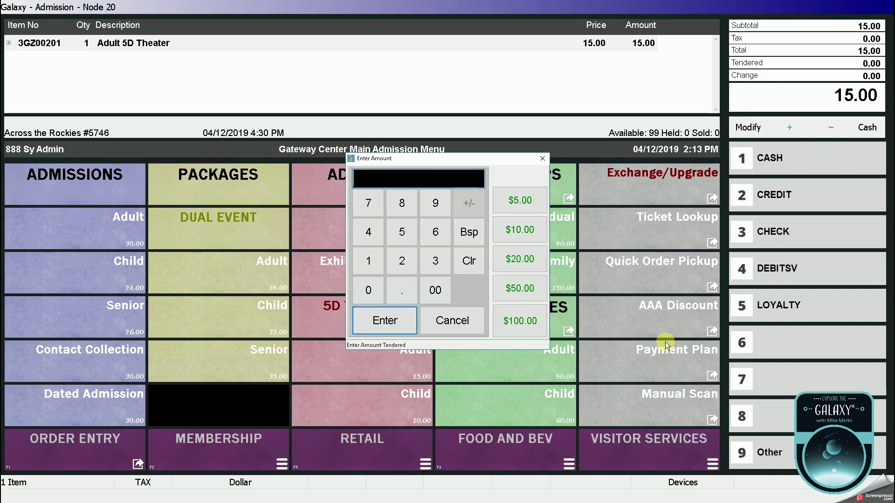
pyautogui.press('Return')
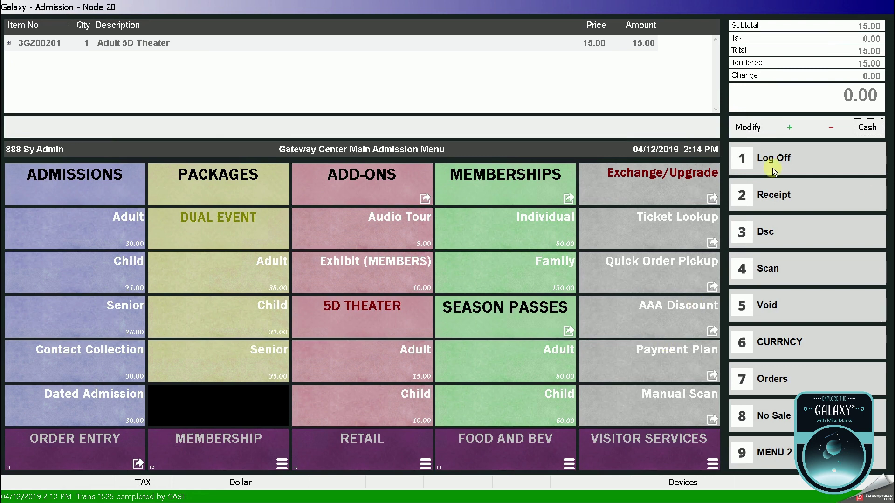
pyautogui.click(652, 189)
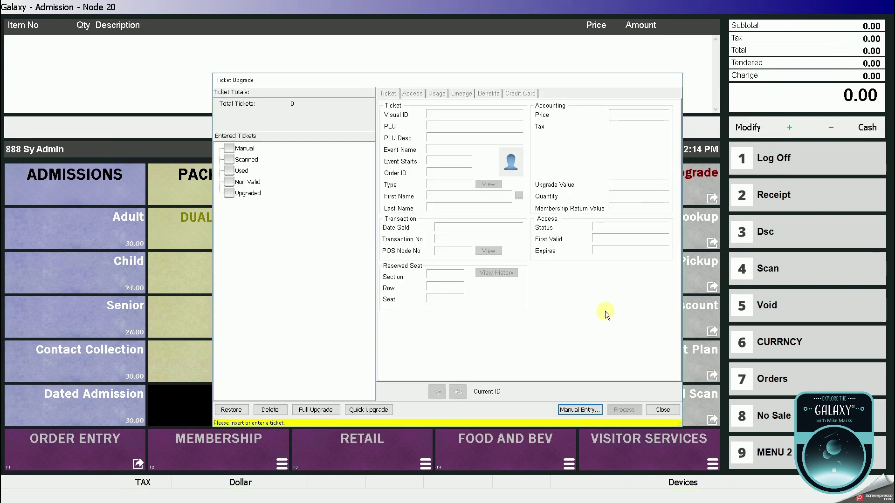
pyautogui.click(583, 409)
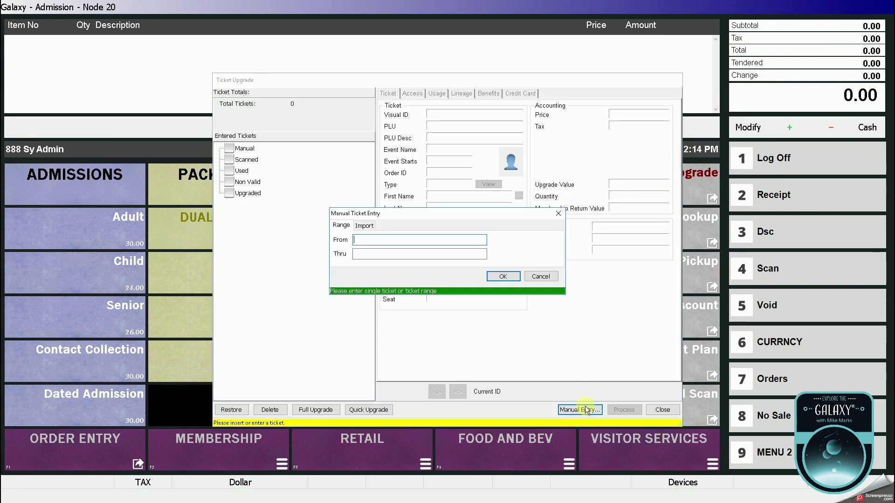
pyautogui.write('302010020000000144')
pyautogui.press('Return')
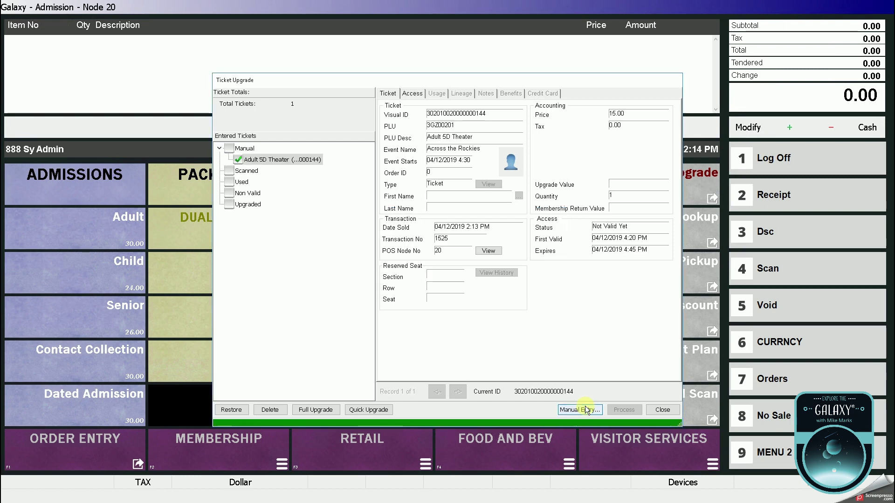
pyautogui.click(378, 410)
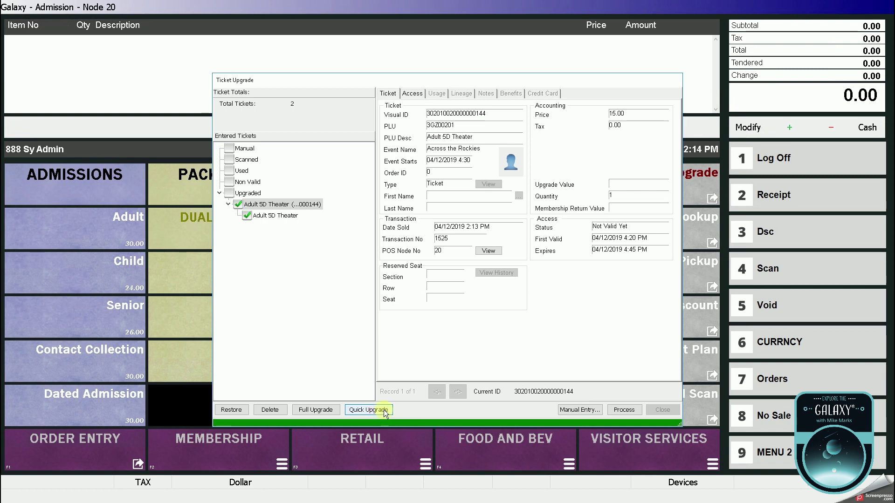
pyautogui.click(622, 410)
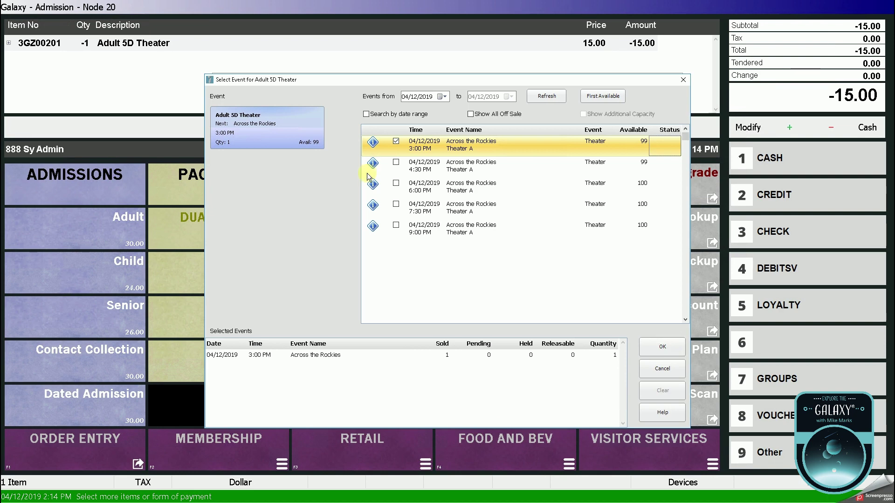
# Choose the 6:00 PM Across the Rockies showing for the replacement ticket and complete the exchange in cash.
pyautogui.click(396, 183)
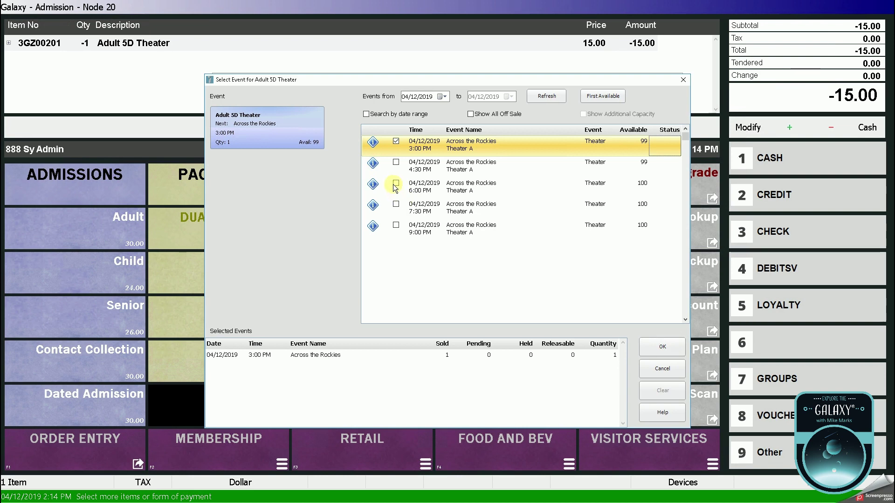
pyautogui.click(661, 349)
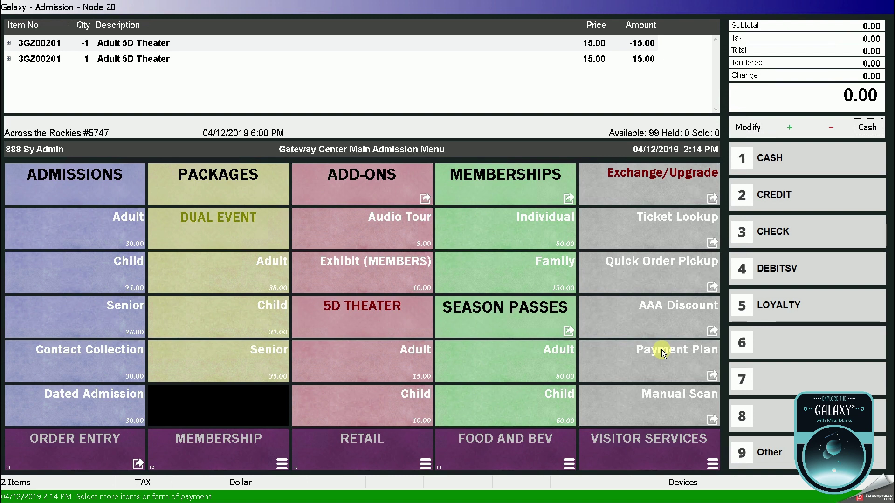
pyautogui.click(661, 350)
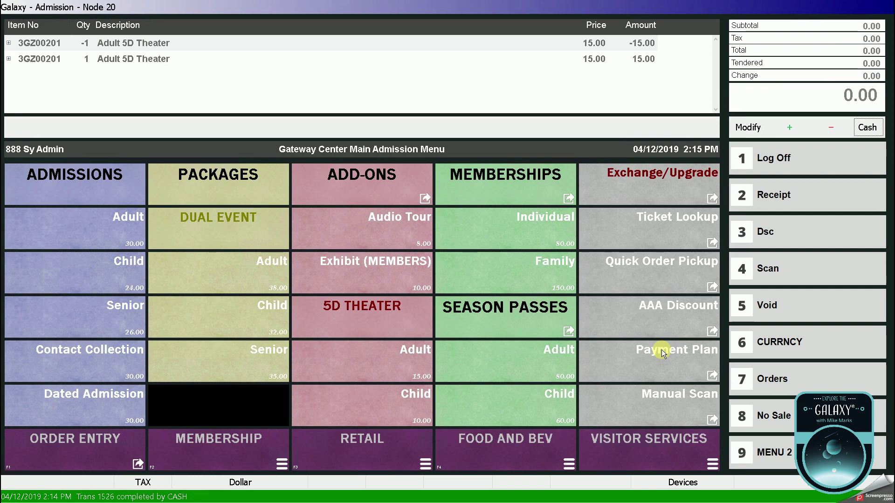
# Sell an Adult dual-event package with the 3:00 PM Across the Rockies and 4:45 PM Myth and Legend events, paid exactly in cash.
pyautogui.click(252, 278)
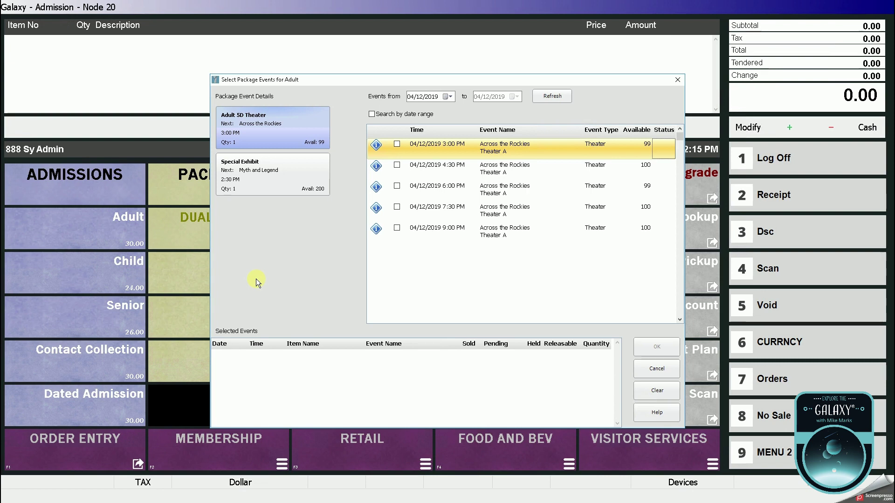
pyautogui.click(398, 144)
pyautogui.click(277, 182)
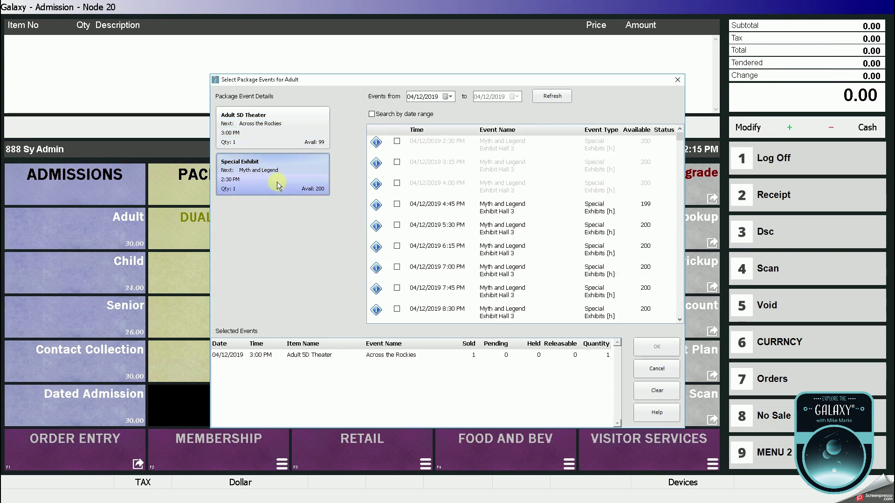
pyautogui.click(397, 205)
pyautogui.click(656, 351)
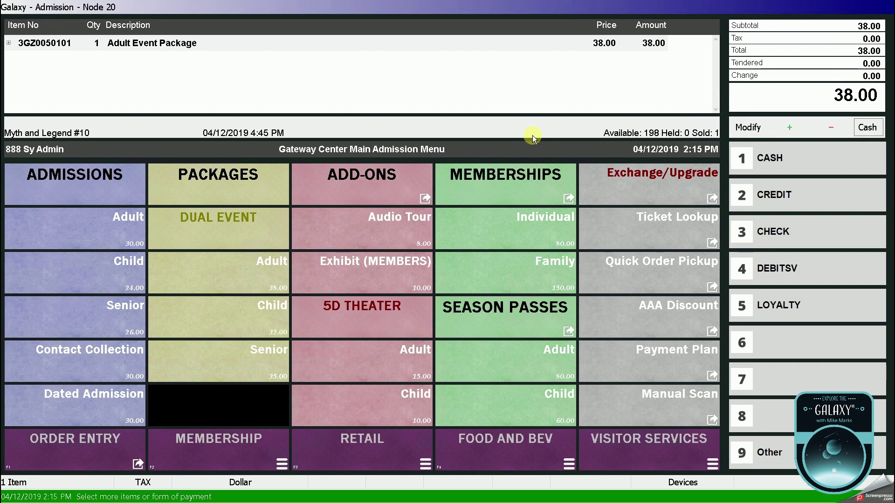
pyautogui.press('1')
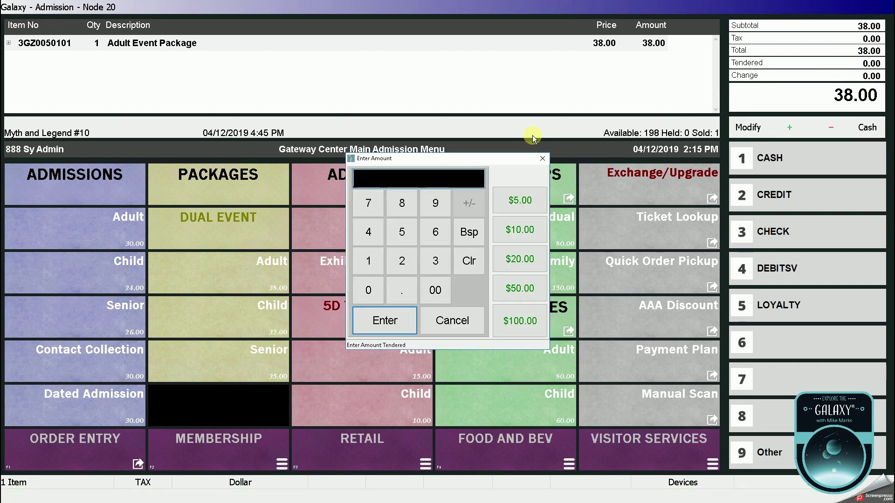
pyautogui.press('Return')
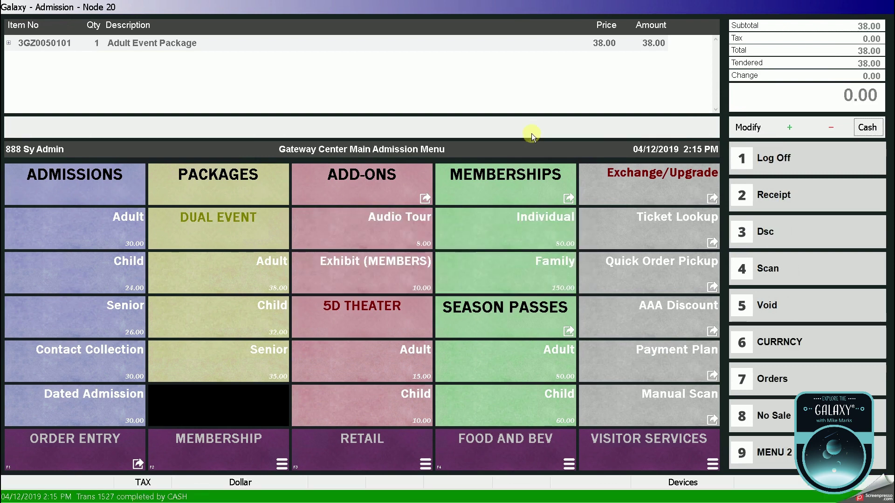
pyautogui.click(644, 188)
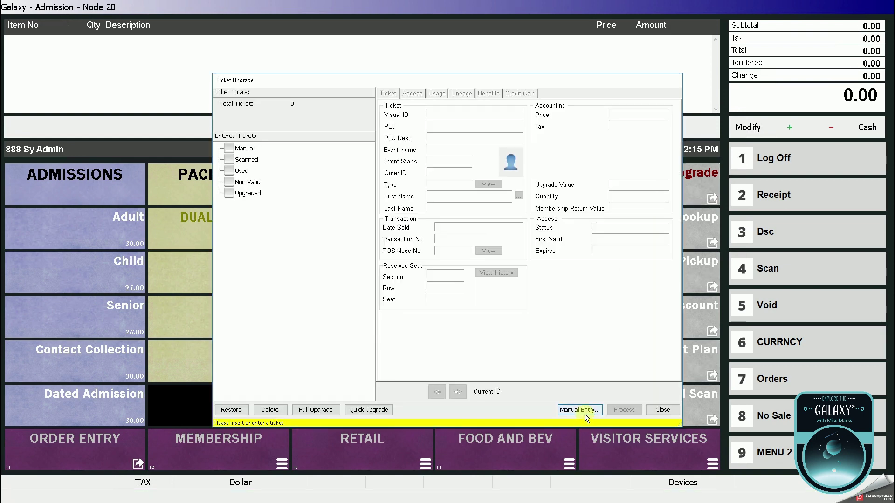
pyautogui.click(584, 412)
pyautogui.write('30050101030200000000146')
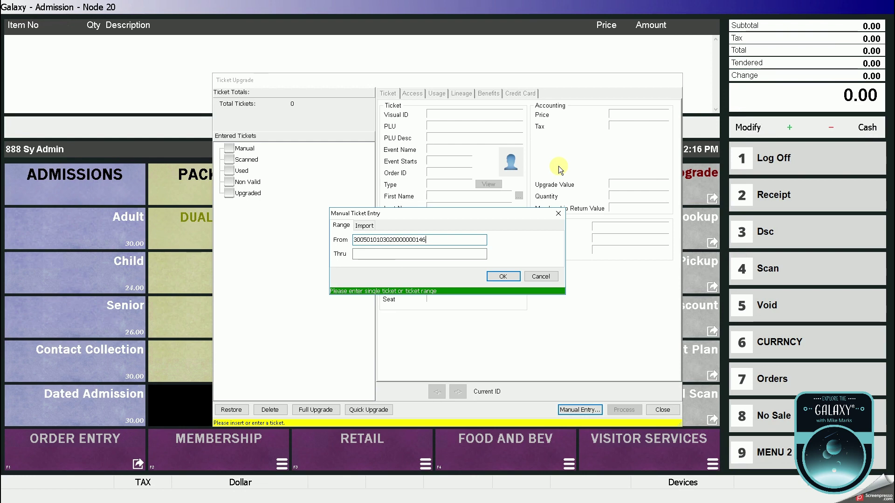
pyautogui.press('Return')
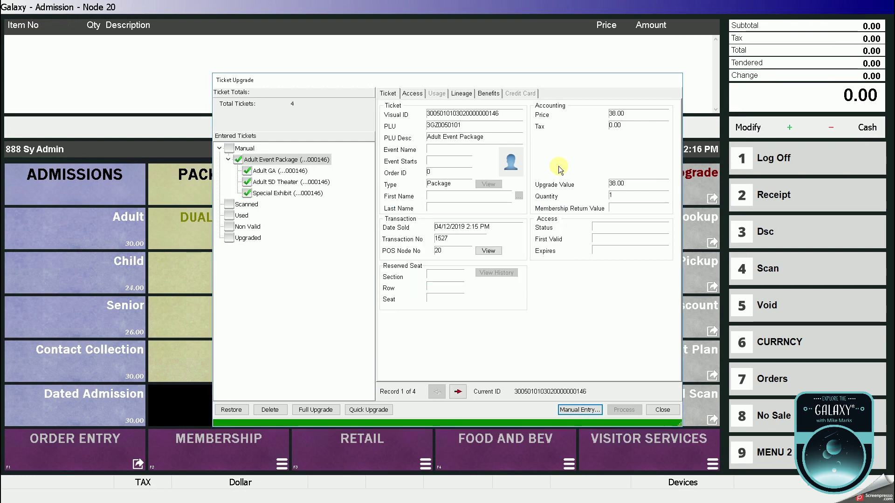
pyautogui.click(369, 410)
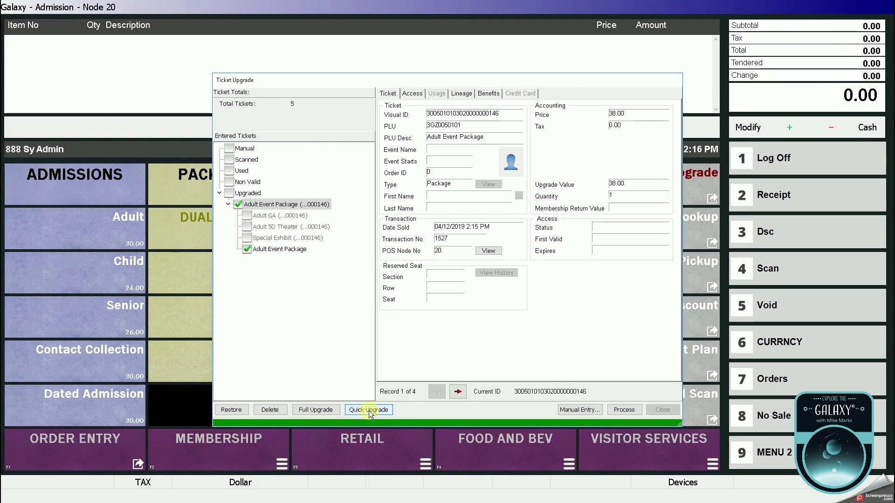
pyautogui.click(624, 411)
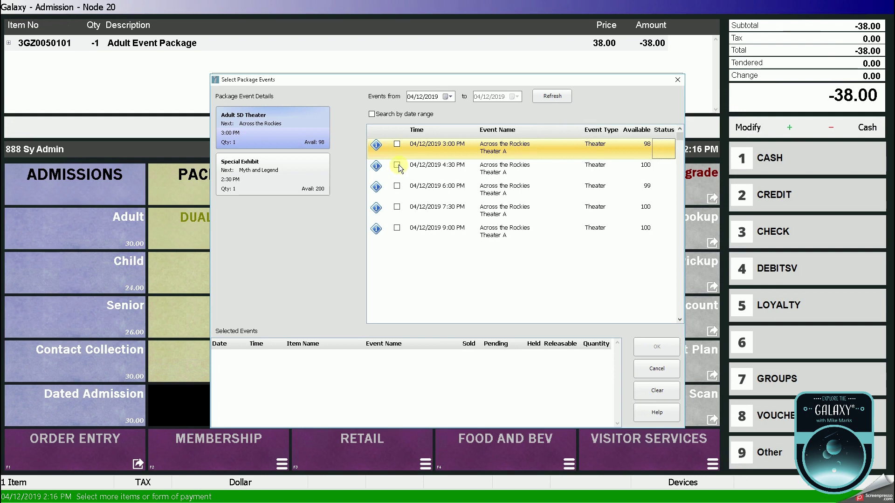
# Select the 4:30 PM Across the Rockies and 6:15 PM Myth and Legend events for the replacement package, and complete the exchange.
pyautogui.click(397, 165)
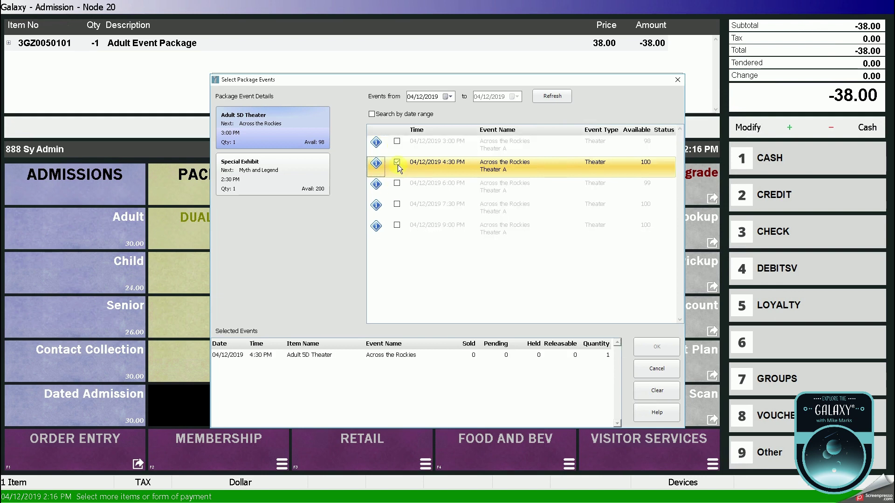
pyautogui.click(276, 179)
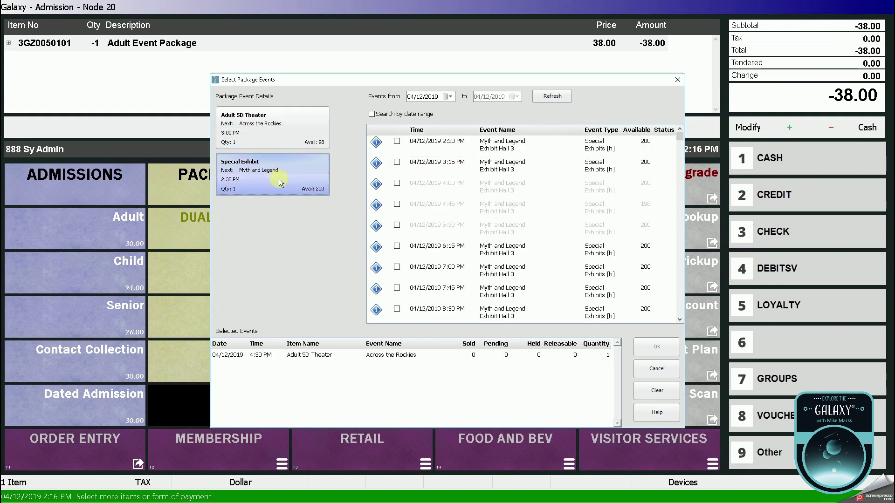
pyautogui.click(396, 246)
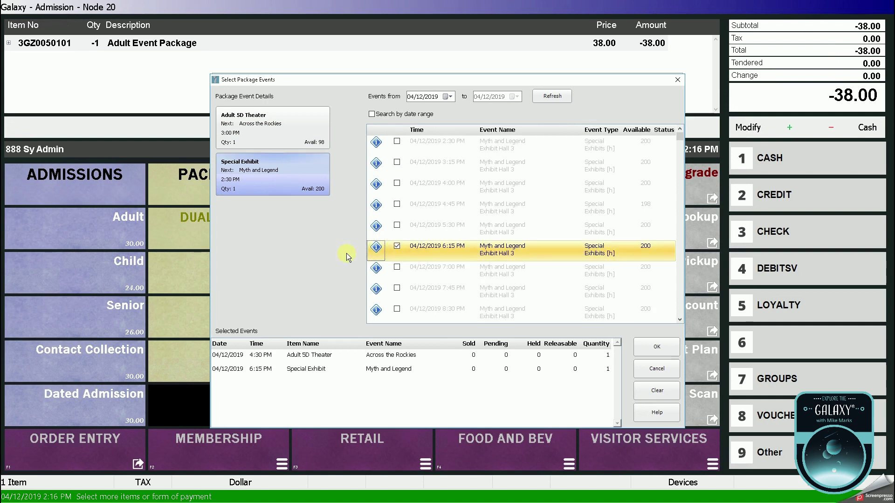
pyautogui.click(656, 348)
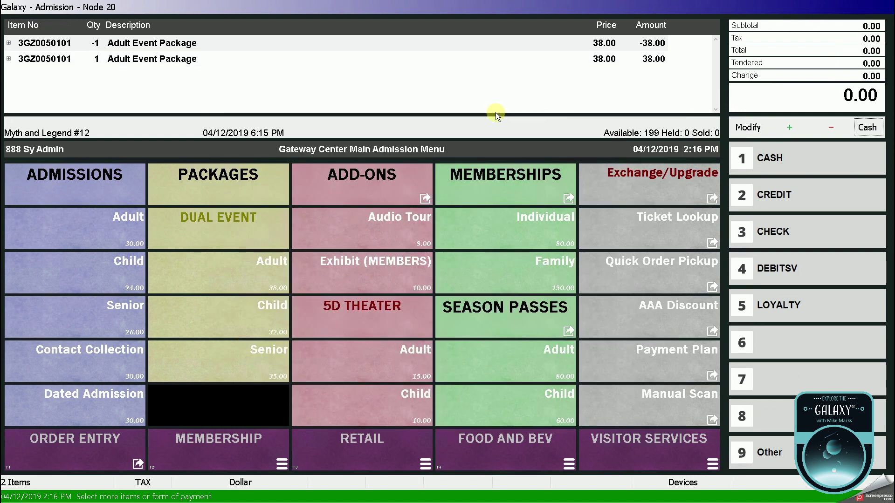
pyautogui.press('Return')
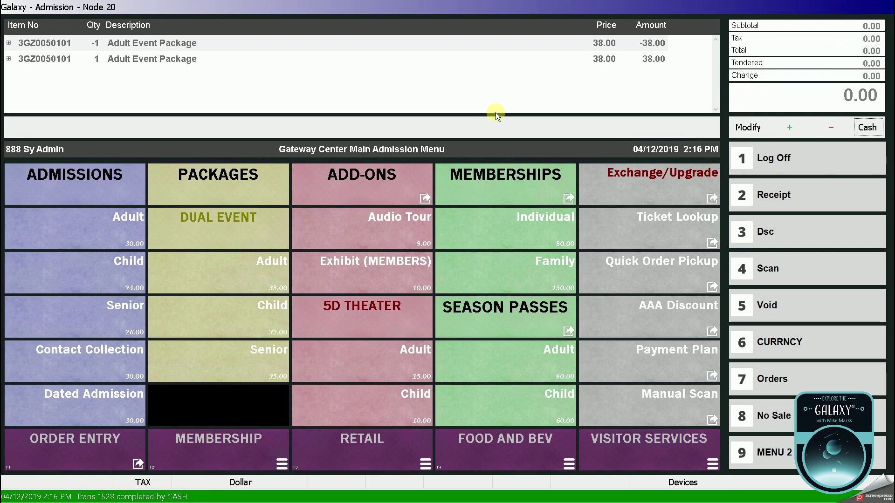
# Leave the point of sale and open Tickets and Items from Product Maintenance under Central Data Maintenance in Galaxy.
pyautogui.click(790, 450)
pyautogui.click(790, 422)
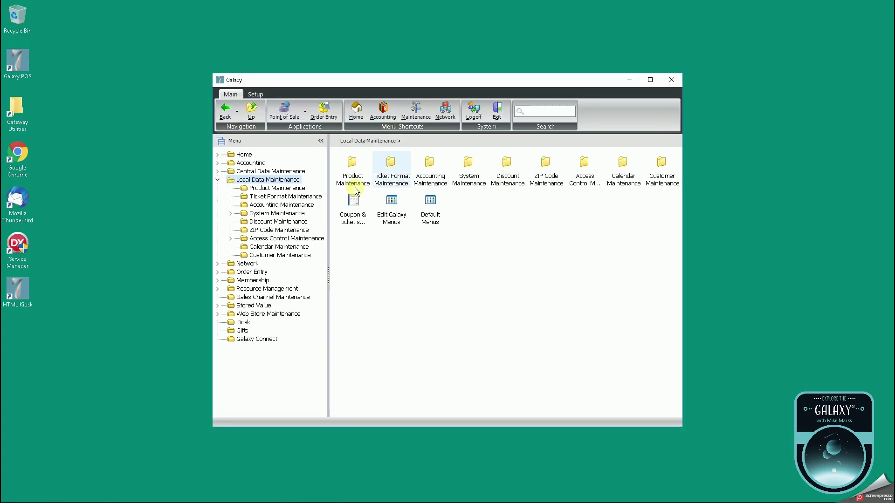
pyautogui.click(272, 172)
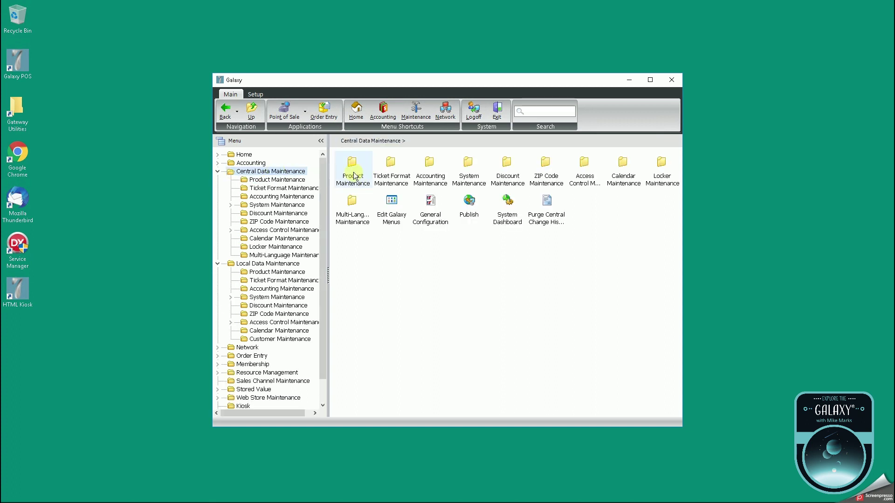
pyautogui.doubleClick(355, 177)
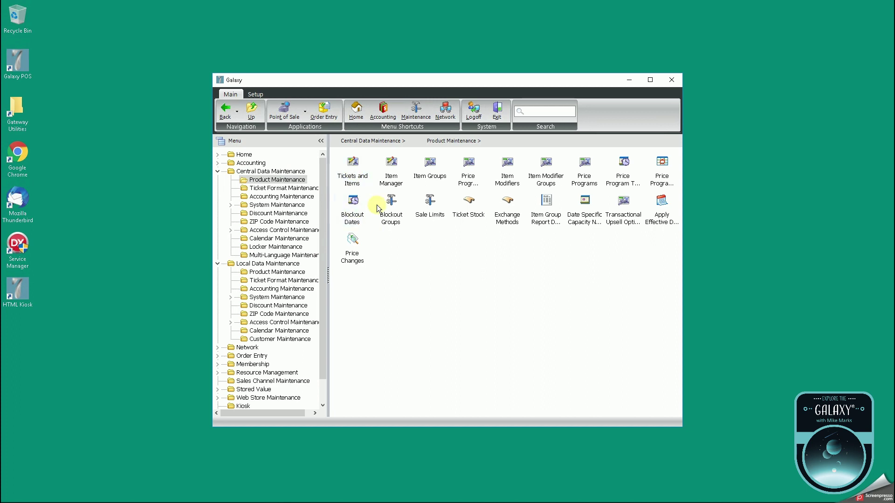
pyautogui.click(352, 172)
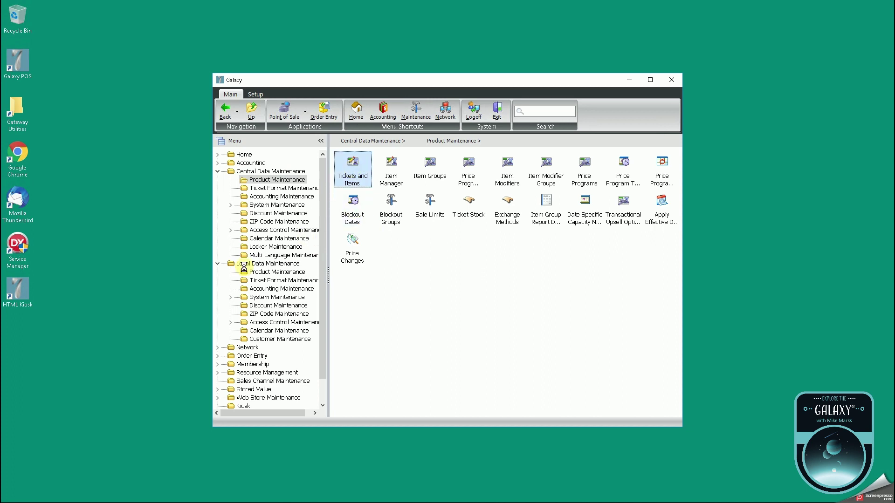
# Find the item with user code s1e1 and open its record to examine the upgrade settings and quick upgrade items.
pyautogui.click(302, 249)
pyautogui.write('s1e1')
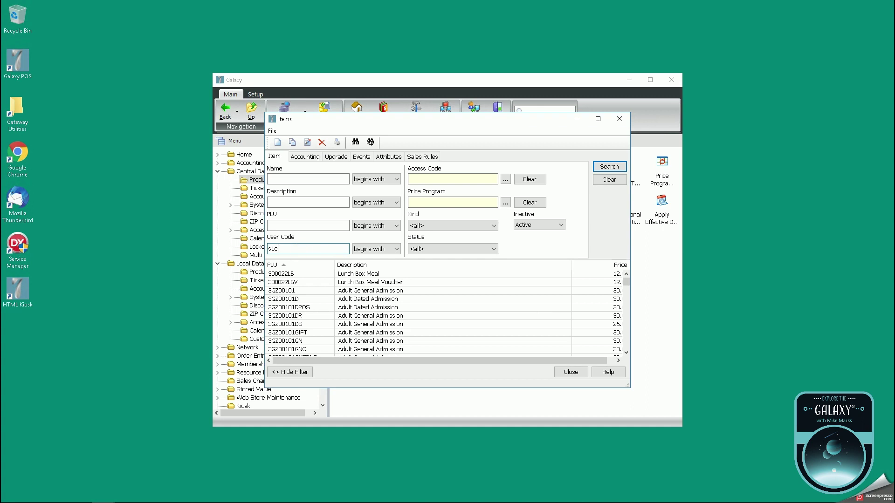
pyautogui.press('Return')
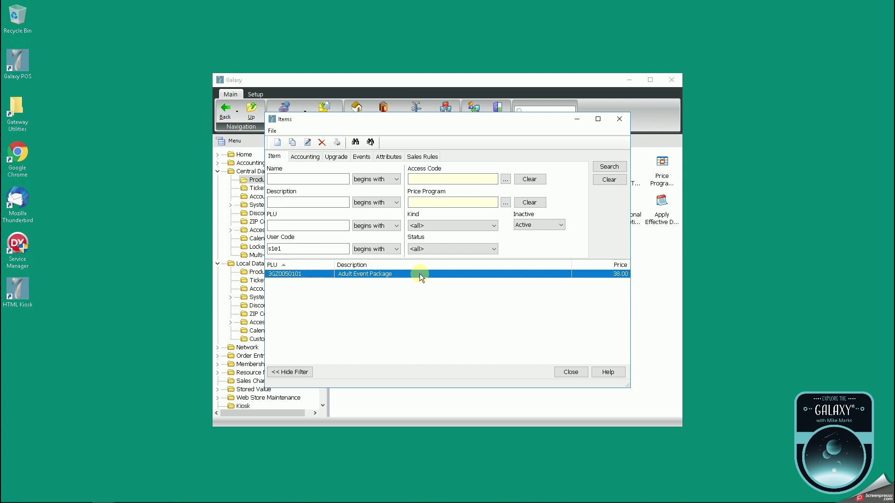
pyautogui.click(113, 330)
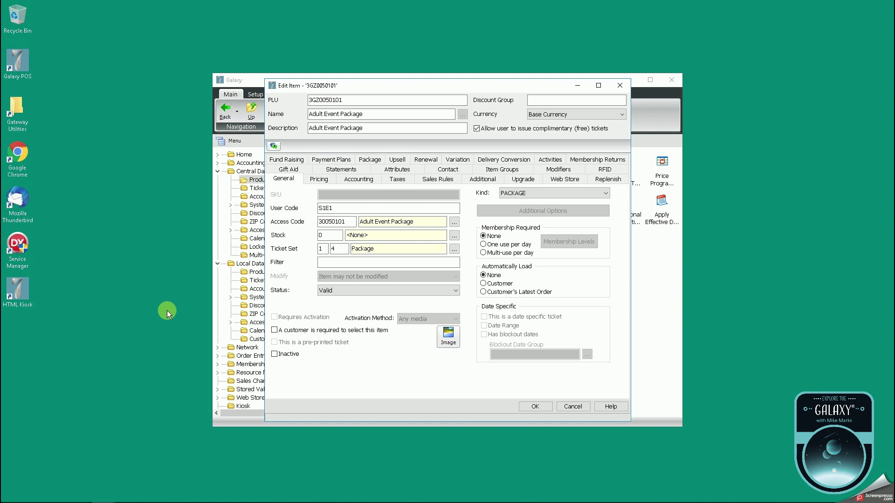
pyautogui.click(522, 179)
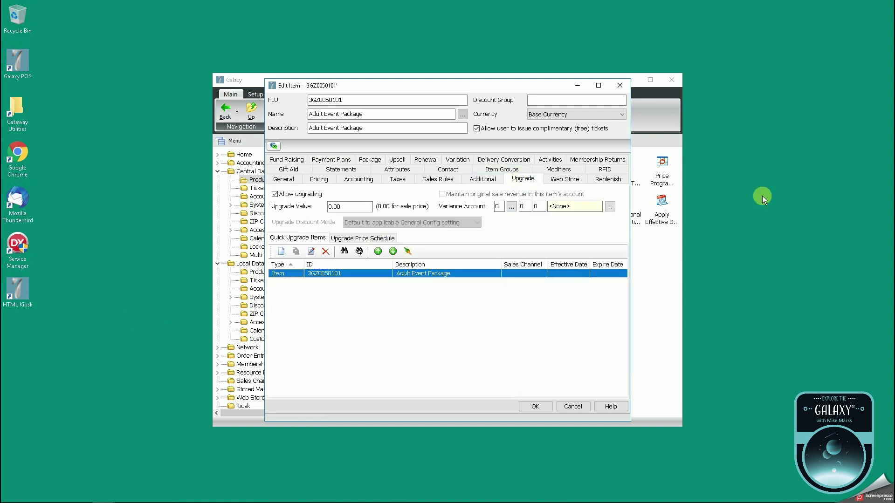